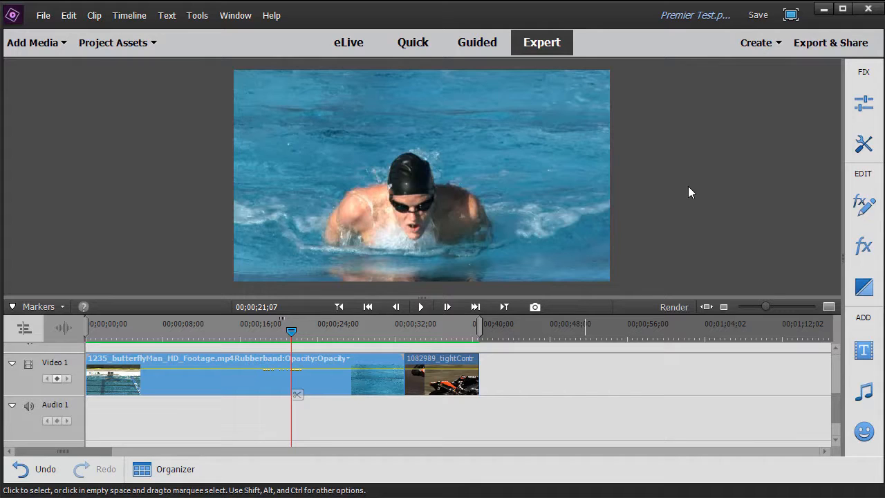
left_click(874, 151)
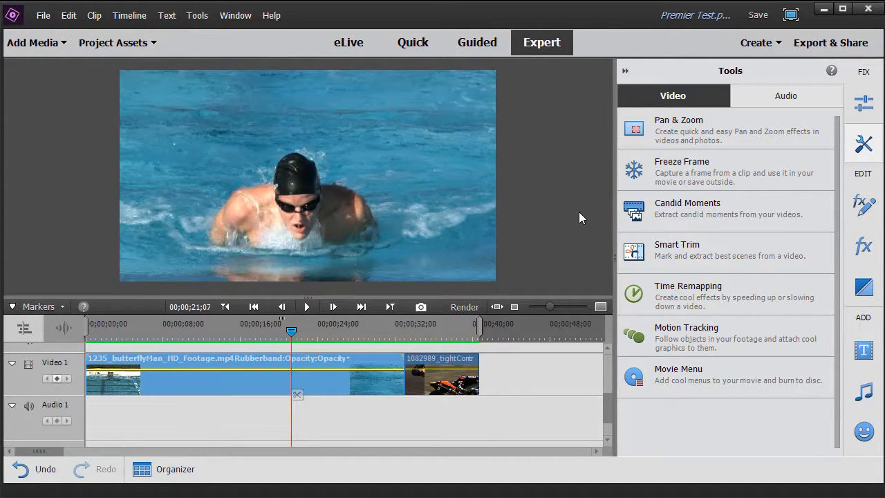
left_click(625, 71)
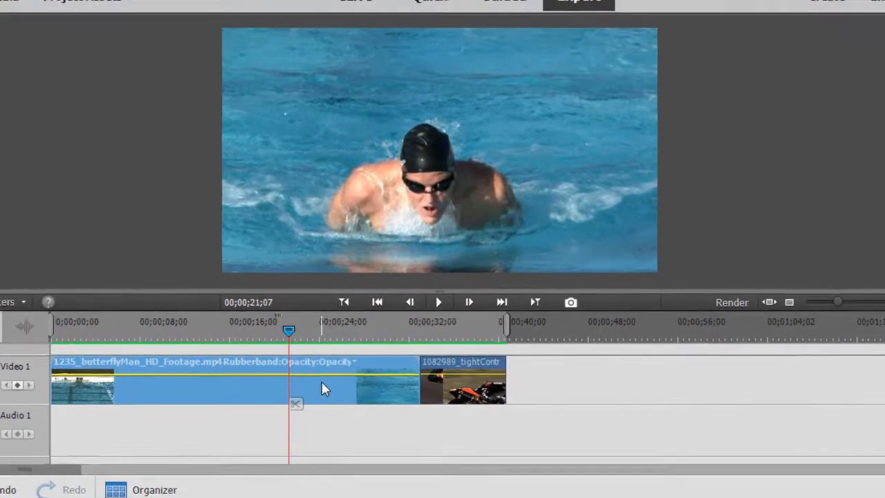
Step: Open the butterfly swimmer clip in its own preview window, enlarge the window, and play a short stretch of the footage
double_click(319, 376)
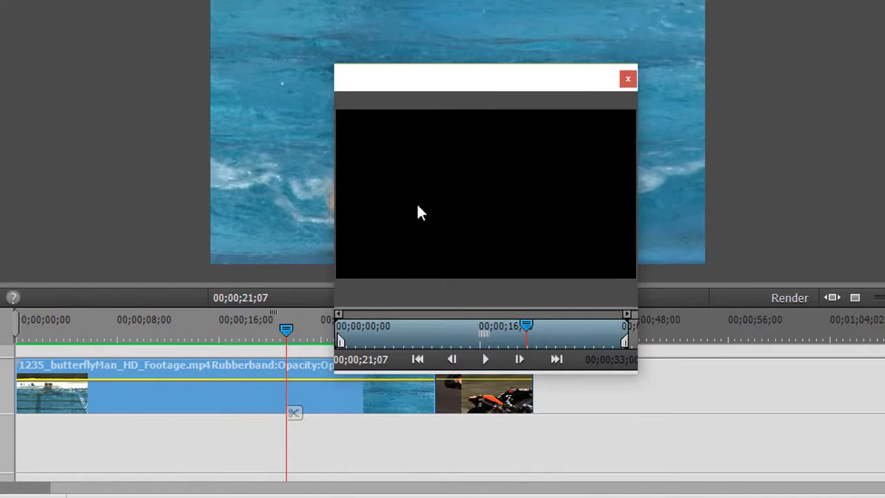
left_click_drag(481, 78, 470, 10)
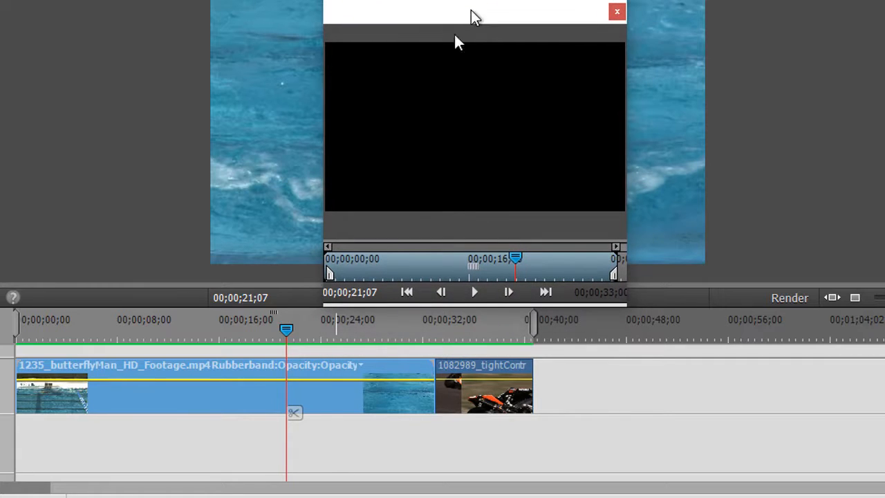
left_click_drag(325, 313, 65, 299)
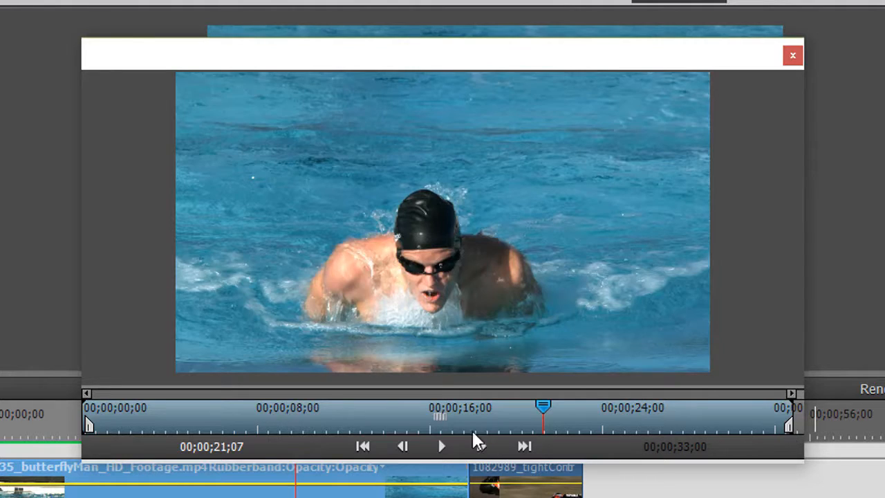
left_click(446, 446)
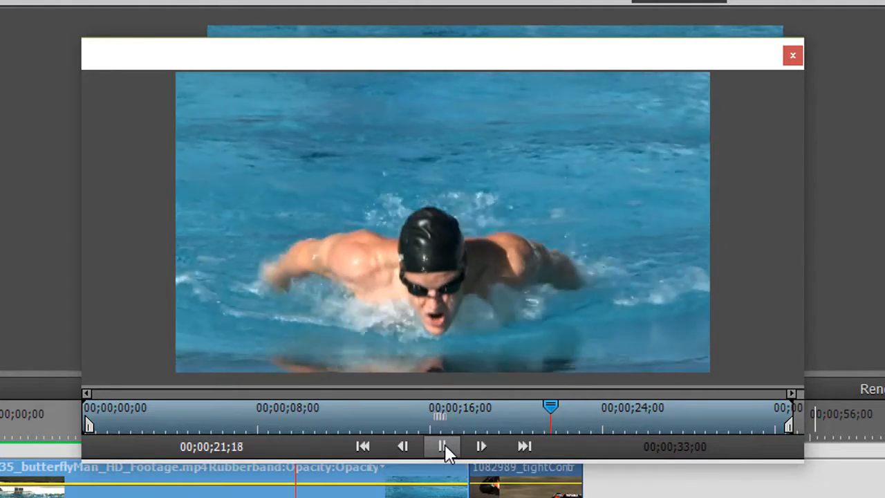
left_click(446, 447)
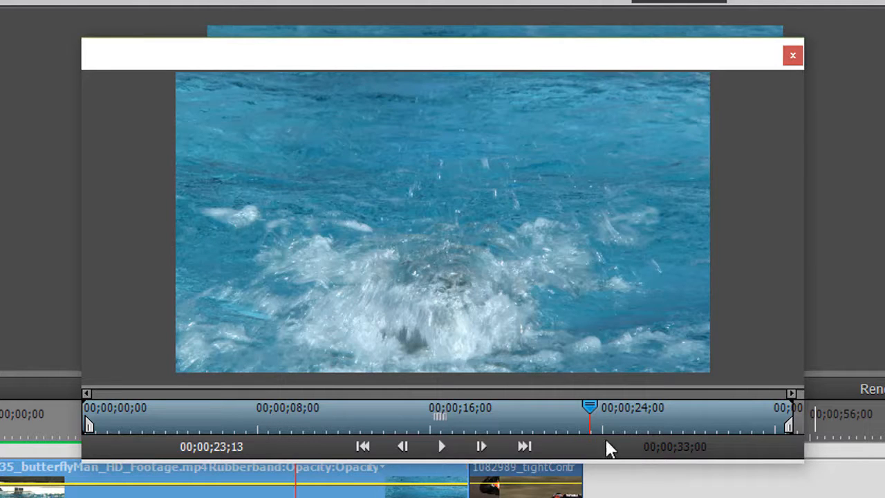
Step: Position the preview playhead at exactly 00;00;03;00 in the swimmer clip
left_click_drag(590, 404, 153, 416)
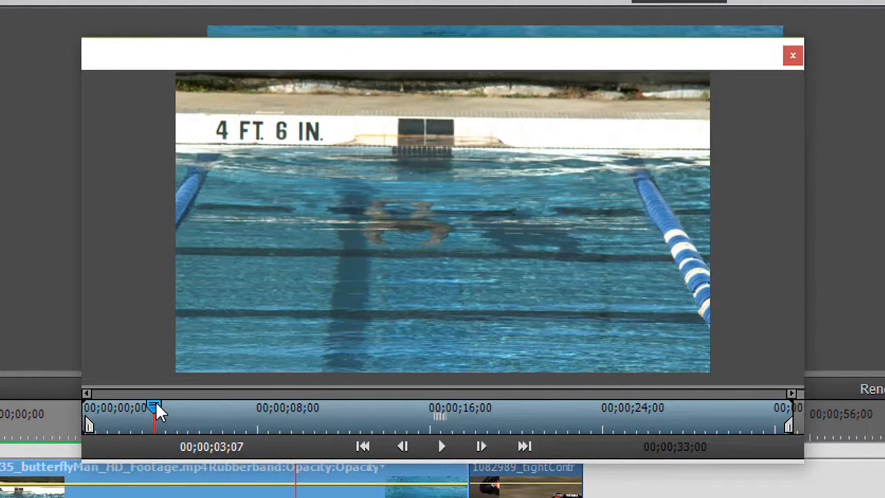
left_click(404, 446)
left_click(406, 447)
left_click(406, 447)
left_click(406, 446)
left_click(406, 446)
left_click(406, 446)
left_click(406, 447)
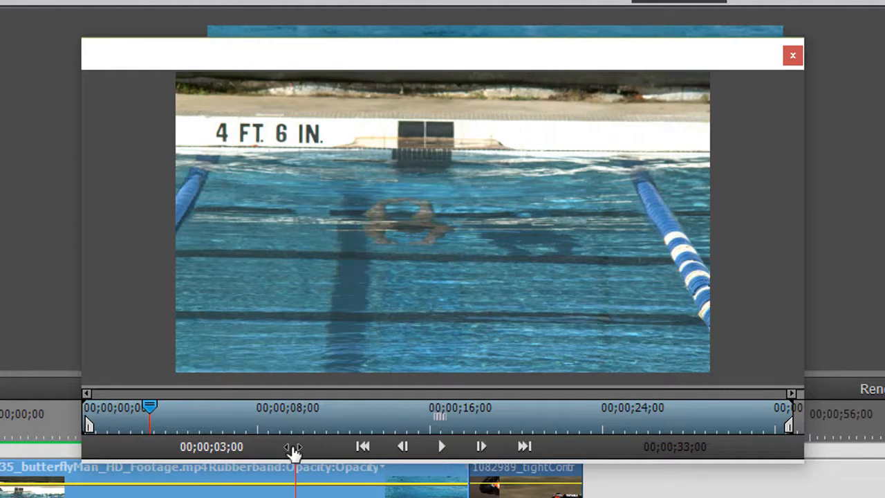
left_click(294, 448)
left_click(296, 448)
left_click(290, 448)
left_click(290, 448)
Step: Set the clip's In marker at the preview playhead position, 00;00;03;00
right_click(149, 403)
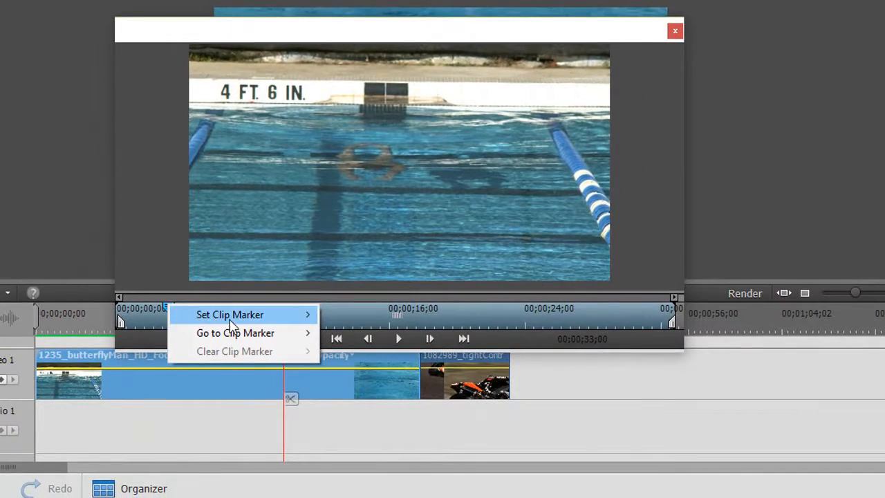
mouse_move(235, 315)
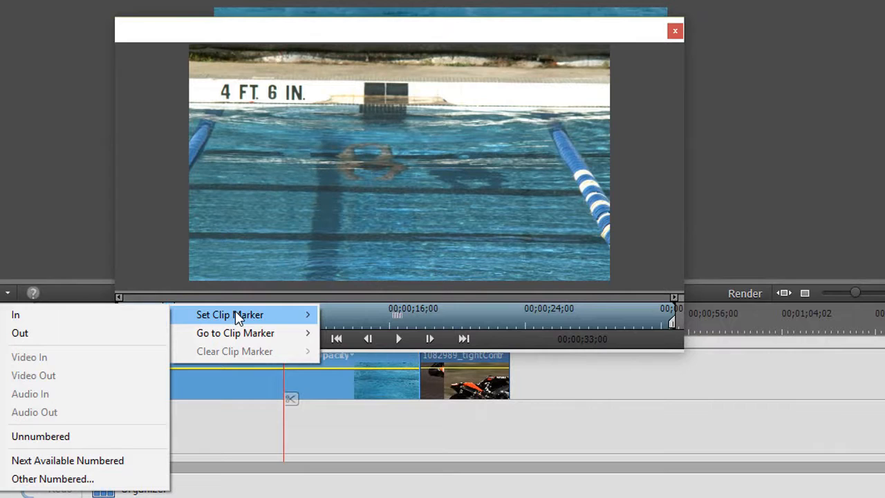
left_click(94, 315)
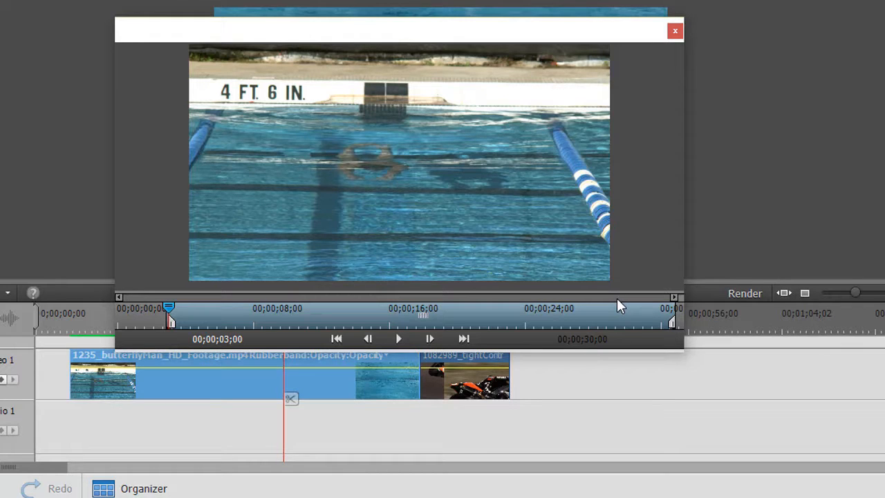
Step: Move the preview playhead to 00;00;29;00 and set the clip's Out marker there
left_click(621, 320)
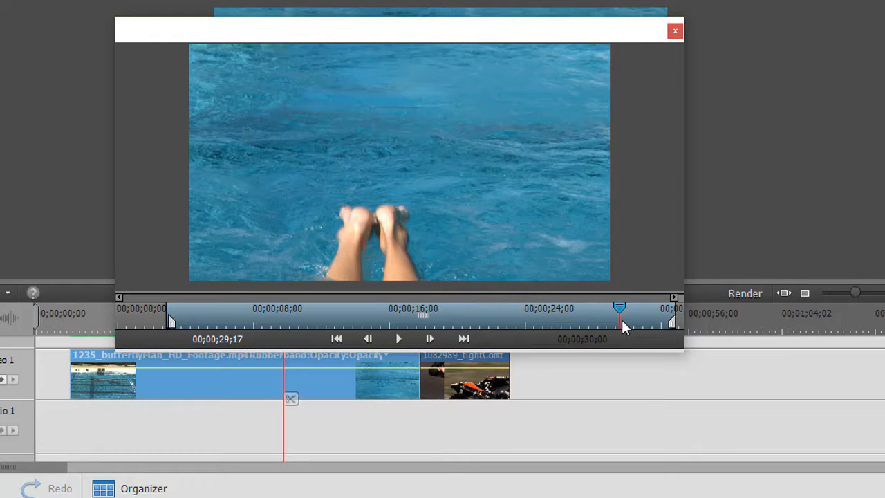
left_click_drag(616, 306, 607, 312)
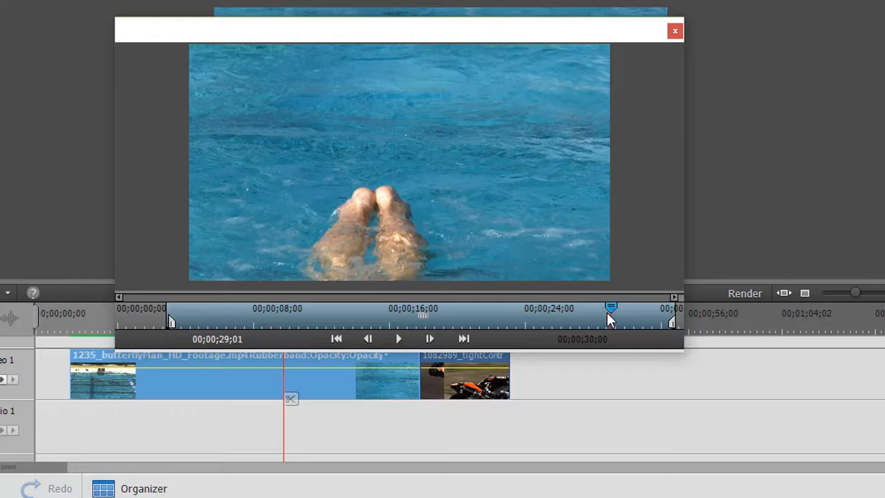
key("Left")
right_click(612, 309)
mouse_move(664, 317)
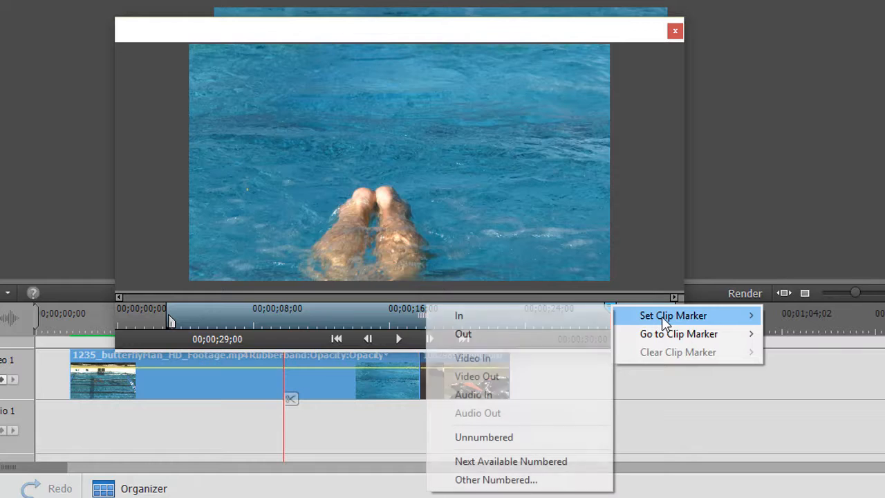
left_click(473, 338)
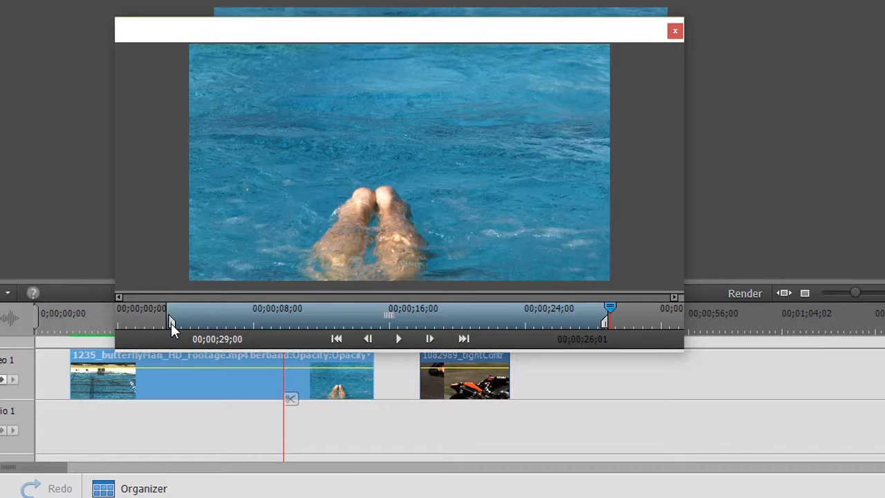
Step: Move the In handle back near the clip's start and the Out handle earlier, giving a trimmed duration of 00;00;21;27
left_click_drag(171, 323, 130, 330)
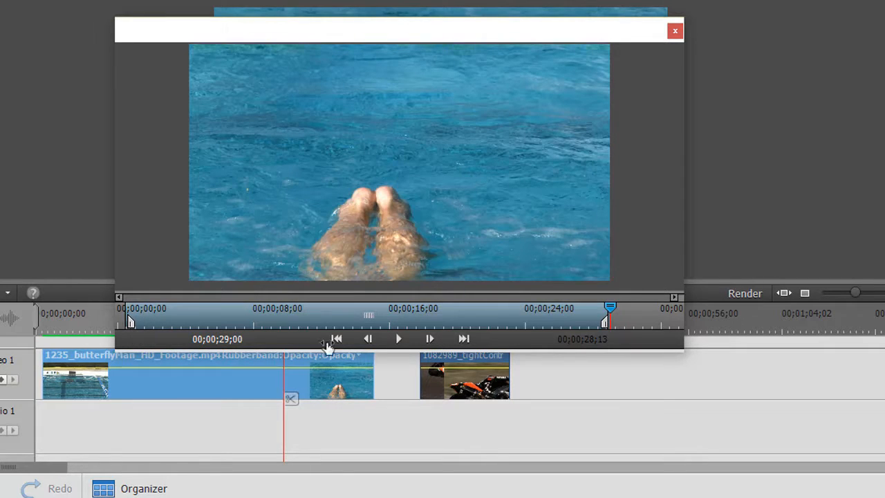
left_click_drag(604, 323, 652, 325)
left_click_drag(638, 329, 496, 332)
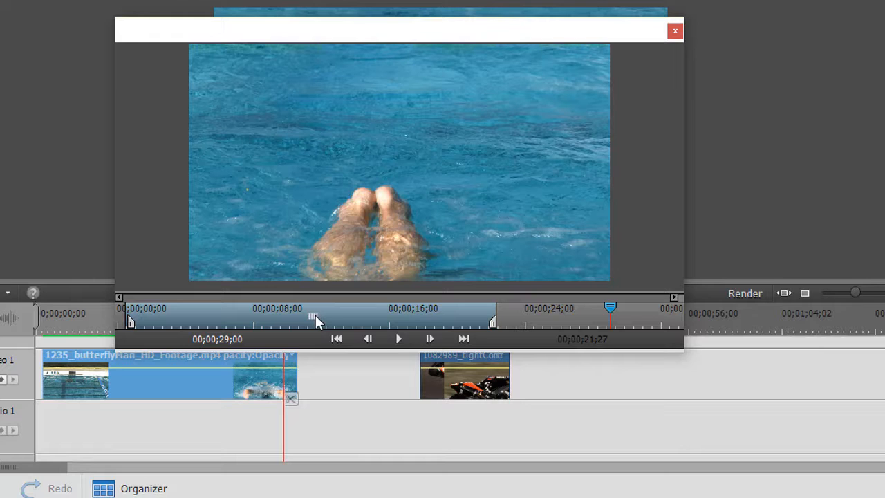
Step: Slip the trimmed range later in the source footage, so it runs from about 8 to 29 seconds at the same duration
left_click_drag(315, 315, 371, 325)
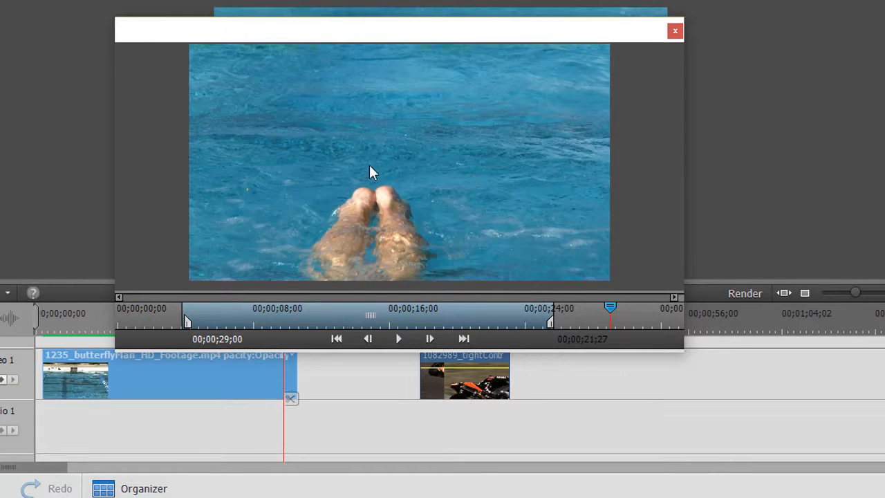
left_click_drag(370, 317, 438, 326)
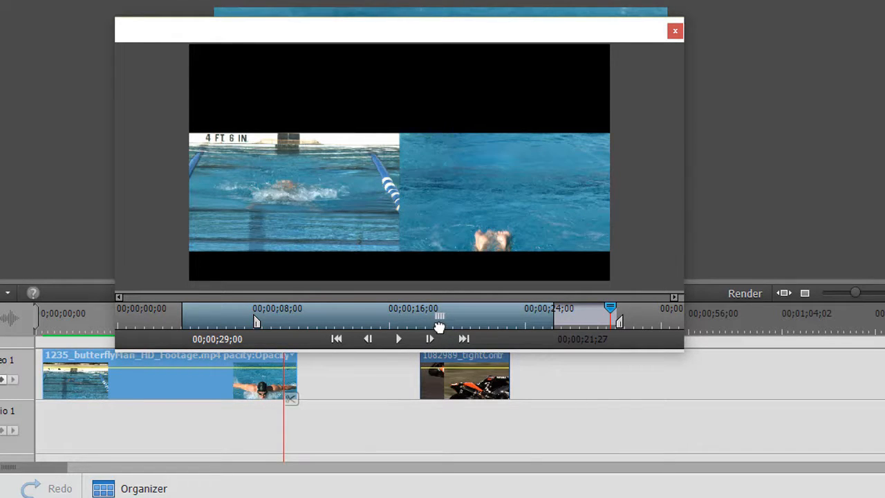
left_click_drag(439, 326, 436, 327)
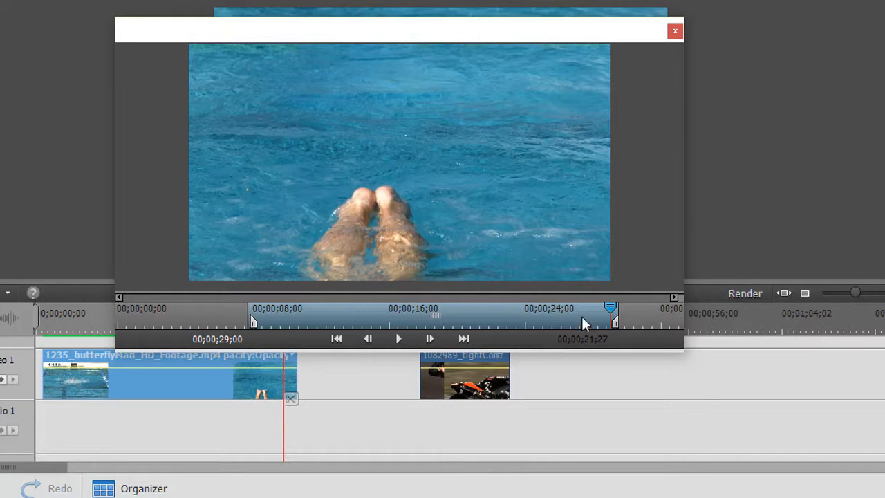
Step: Scrub the preview back to near the start of the trimmed range, and close the preview window
left_click_drag(609, 307, 290, 303)
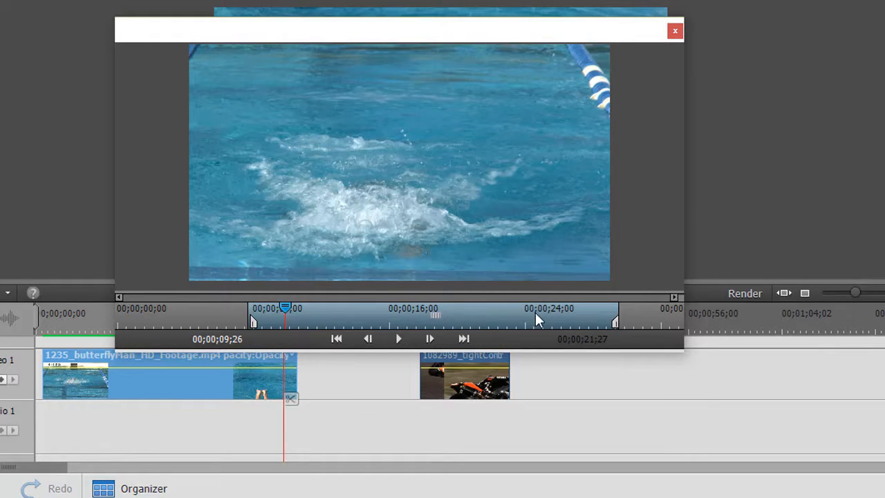
left_click_drag(285, 309, 263, 312)
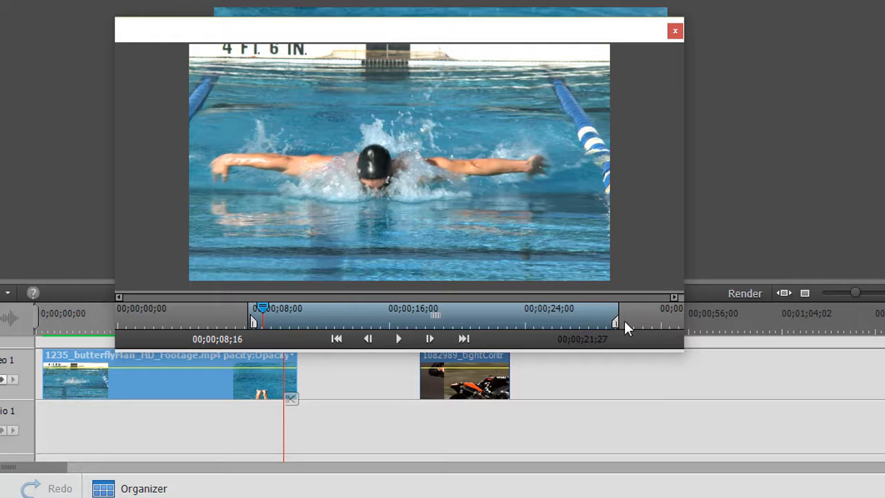
left_click(679, 31)
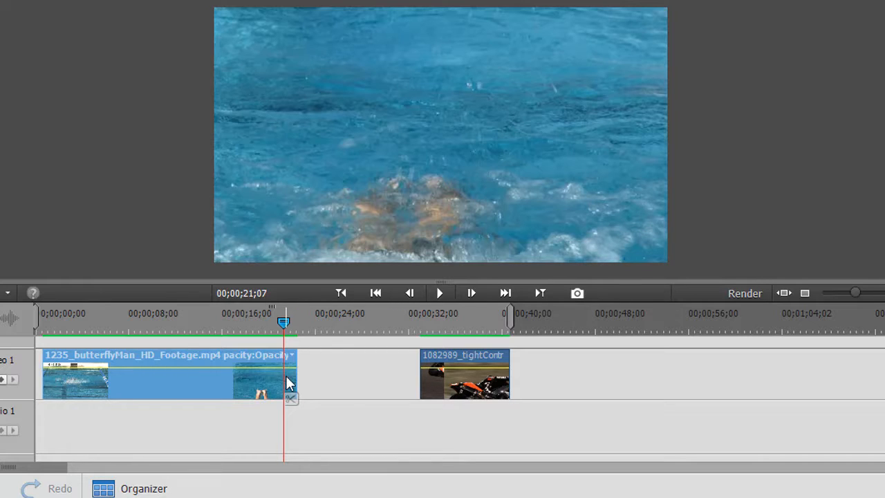
Step: Move the motorcycle clip up against the swimmer clip on Video 1, and trim about 2 seconds off each end of the swimmer clip
left_click_drag(463, 357, 338, 380)
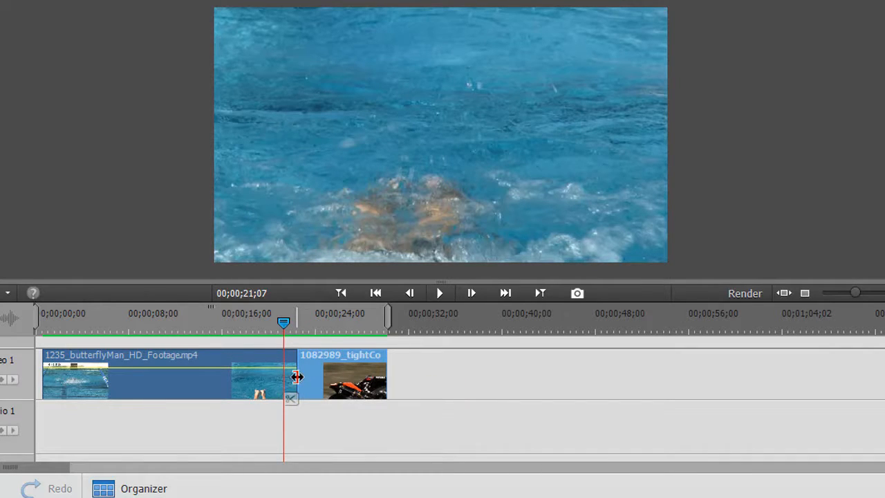
left_click(296, 376)
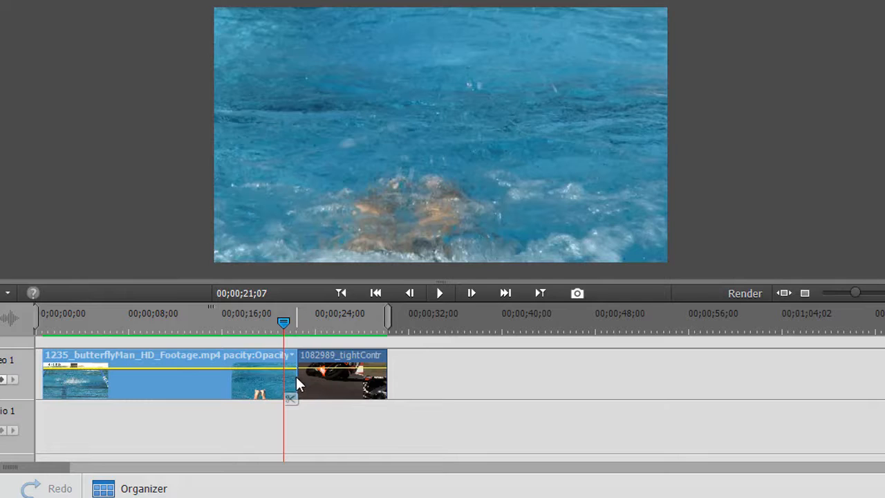
left_click_drag(296, 376, 267, 388)
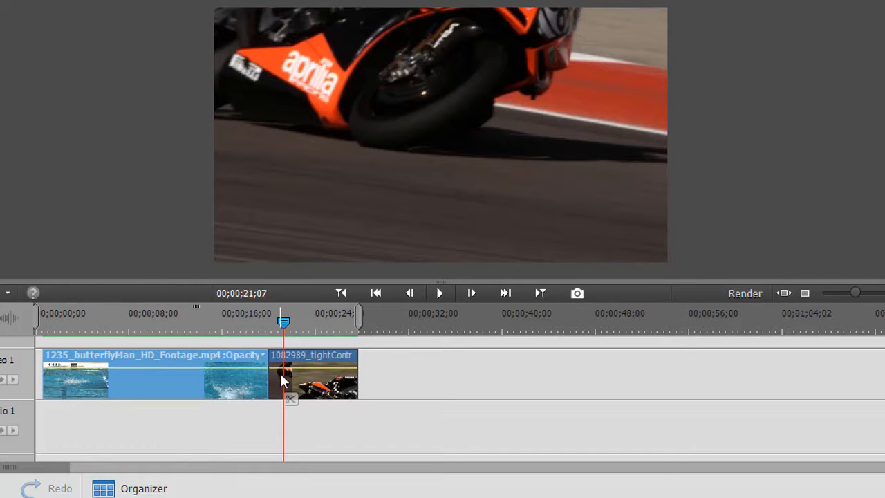
left_click_drag(45, 376, 69, 377)
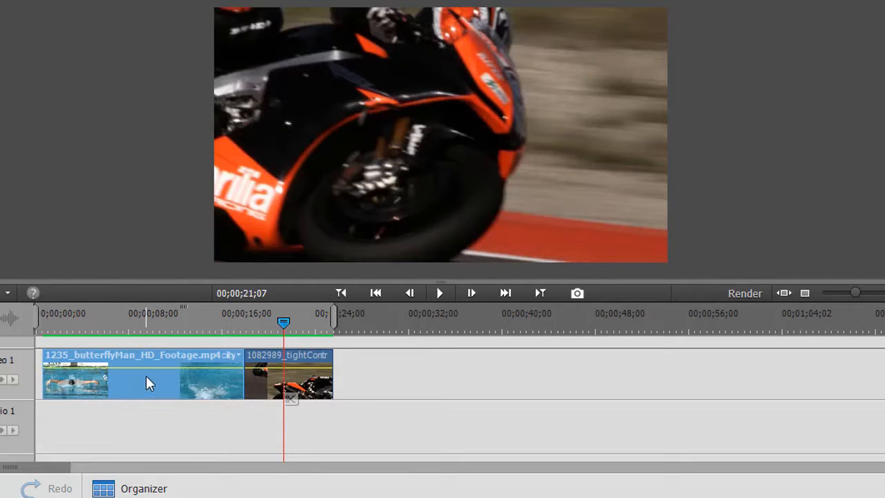
Step: Move the swimmer clip to the very start of the timeline and close the gap with the motorcycle clip
left_click_drag(166, 358, 142, 360)
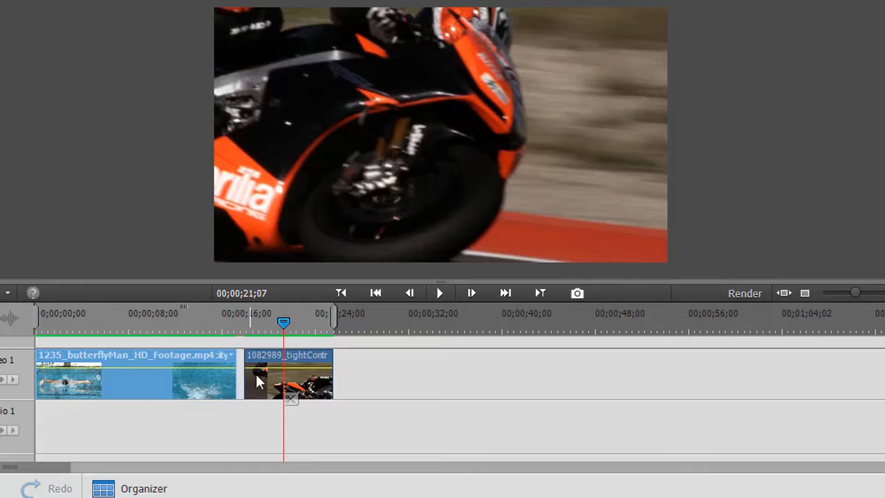
left_click(305, 359)
left_click_drag(304, 357, 296, 358)
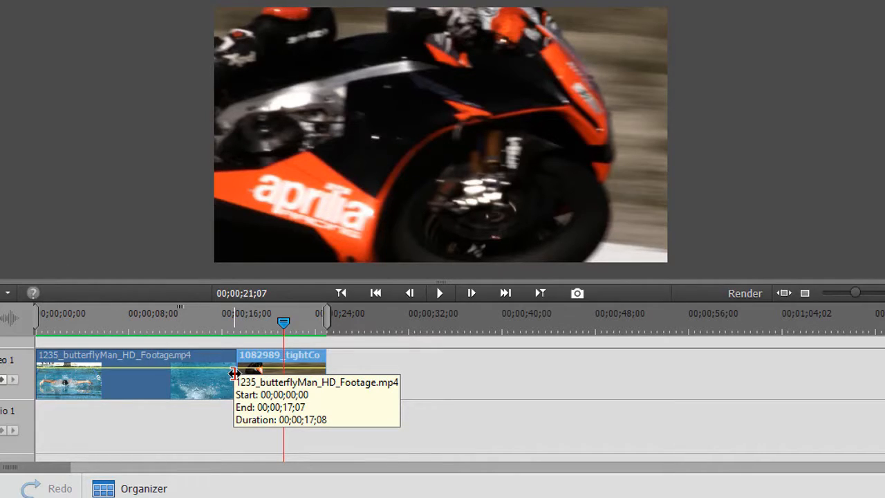
Step: Extend the swimmer clip at both ends, restoring 00;00;01;13 at its start and lengthening its end so it finishes at about 22 seconds
left_click_drag(234, 373, 267, 388)
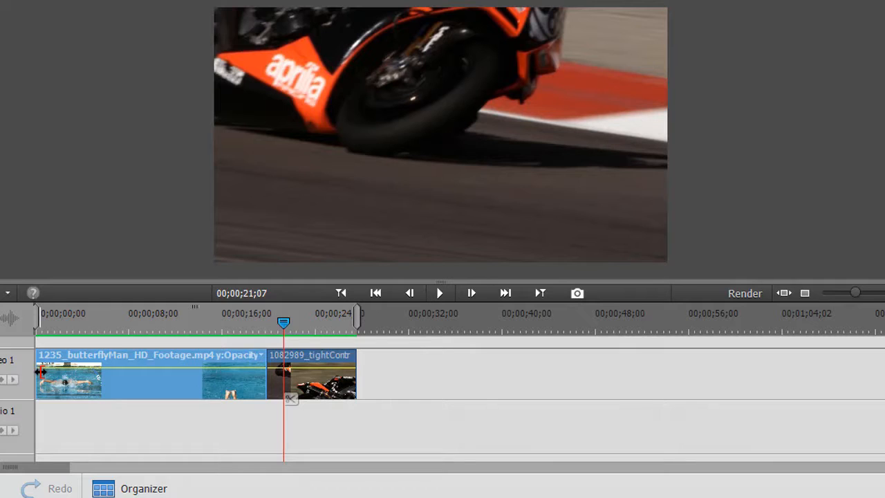
left_click_drag(37, 372, 24, 376)
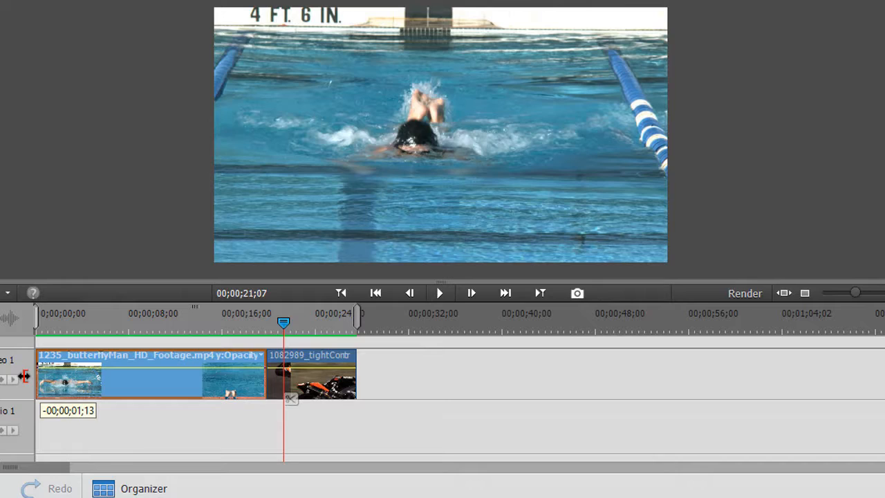
left_click_drag(24, 375, 24, 376)
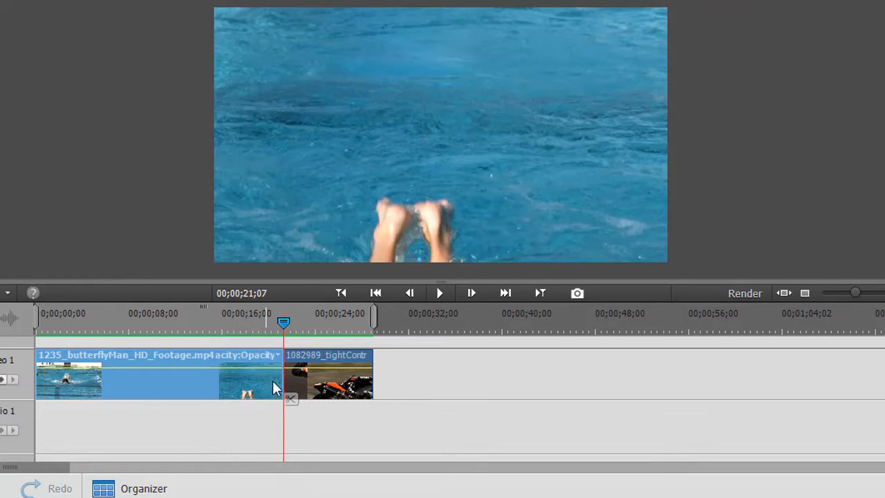
left_click_drag(282, 379, 293, 386)
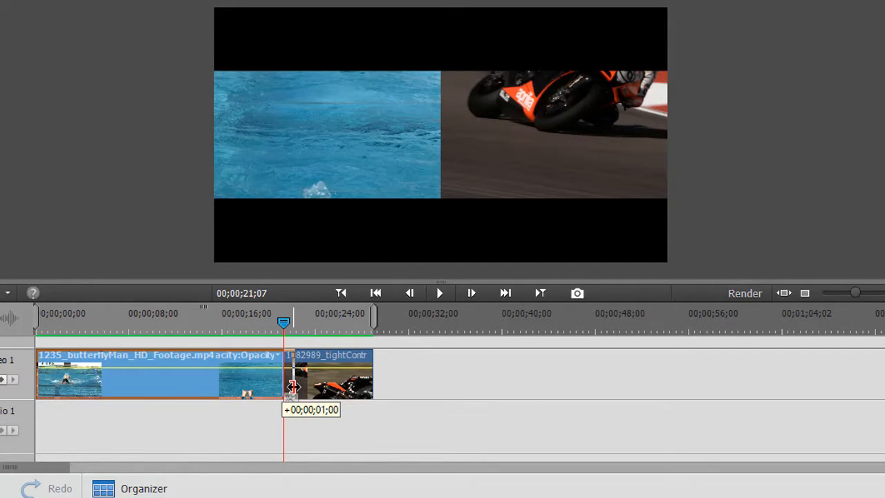
left_click_drag(293, 387, 293, 386)
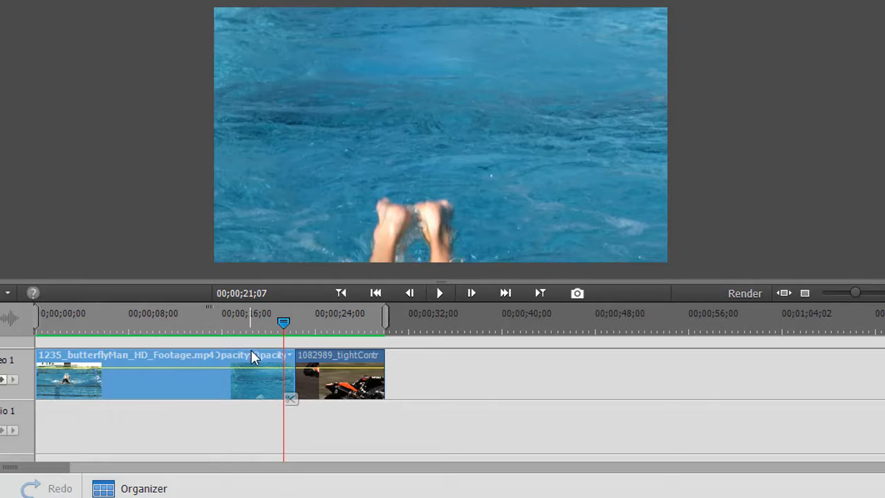
Step: Open the swimmer clip in the preview window, examine its In marker on the time ruler, and close the window
double_click(235, 384)
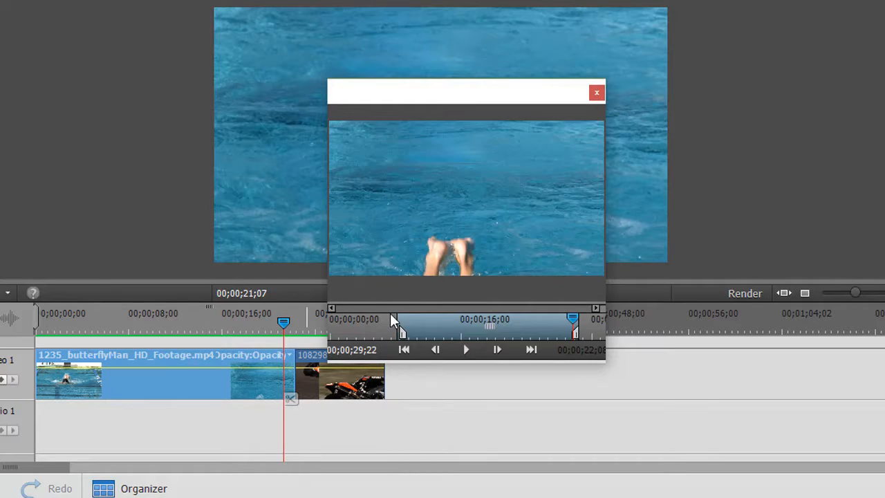
left_click(402, 334)
left_click(402, 335)
left_click(403, 331)
left_click(402, 332)
left_click(403, 332)
left_click(596, 92)
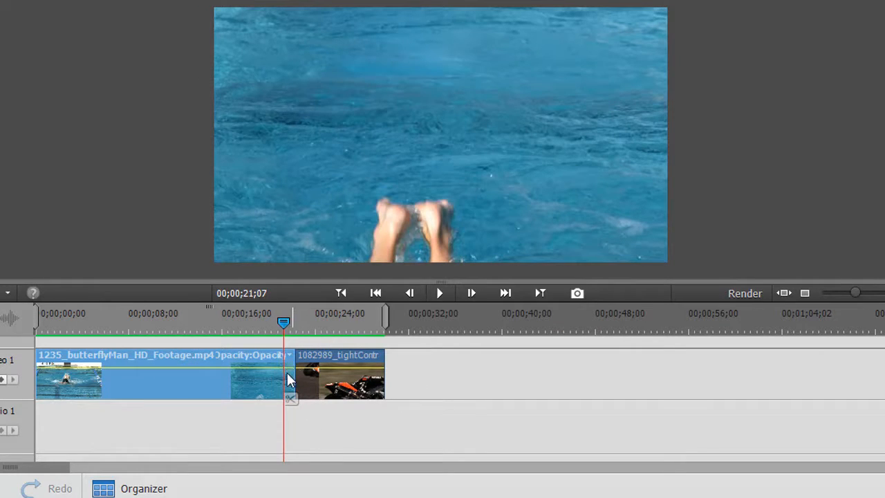
Step: Extend the swimmer clip on Video 1 at its end and its start to restore the full source footage
left_click_drag(294, 372, 516, 371)
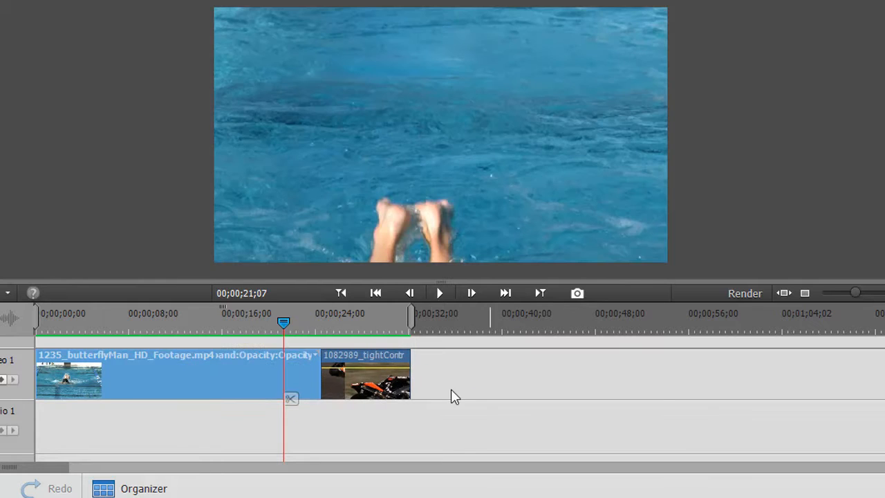
left_click_drag(36, 386, 0, 386)
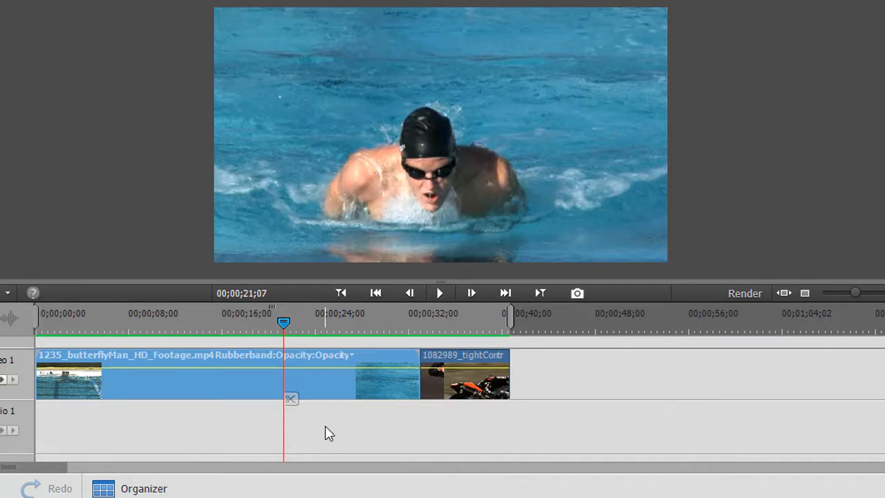
Step: Trim about 2.5 seconds off the swimmer clip's start with the preview window's In marker, and close the window
double_click(325, 375)
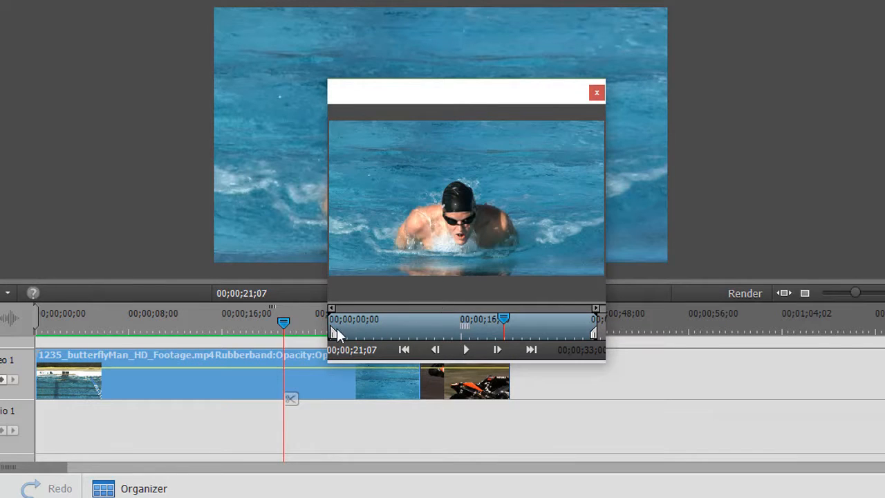
left_click_drag(333, 331, 355, 336)
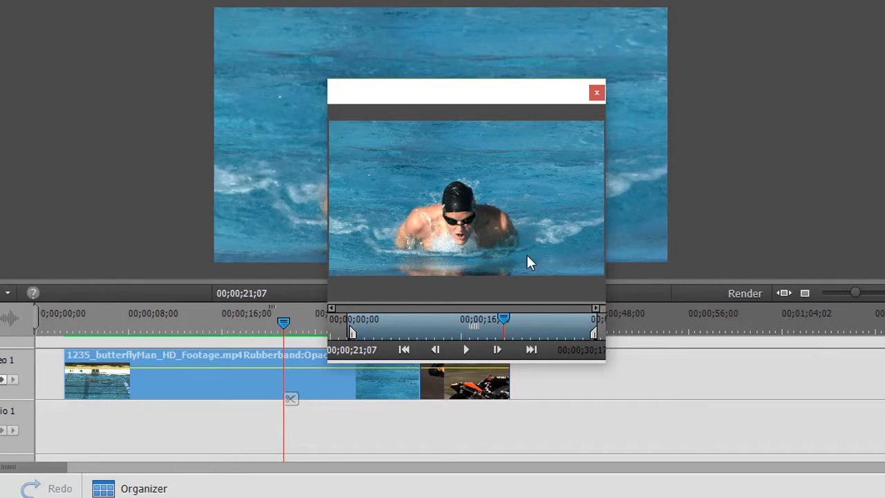
left_click(597, 92)
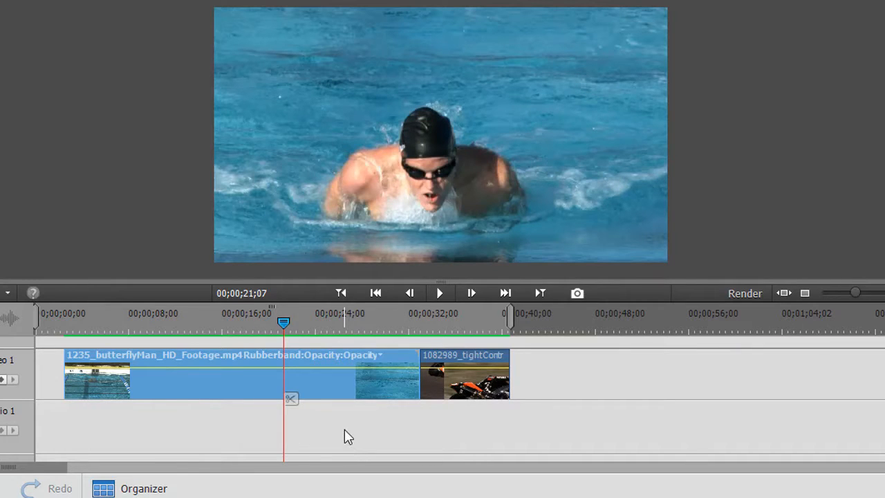
Step: Reopen the swimmer clip in the preview window and widen the window to nearly twice its width
double_click(357, 395)
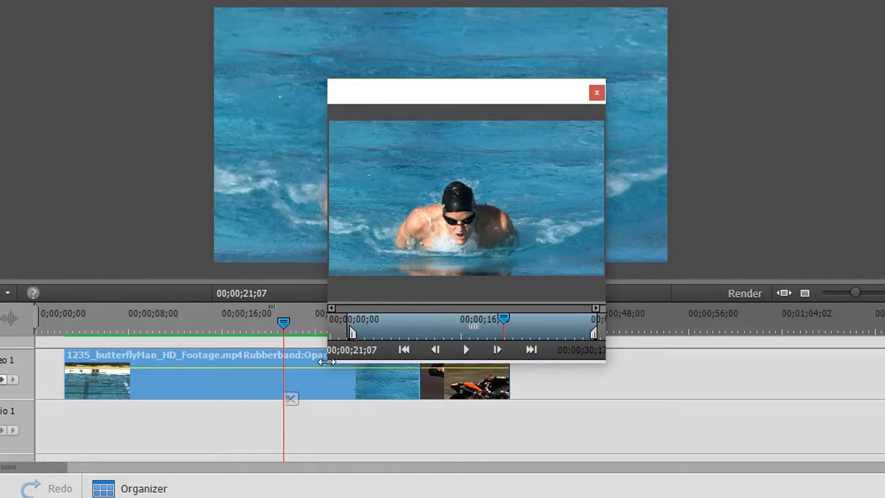
left_click_drag(326, 360, 107, 356)
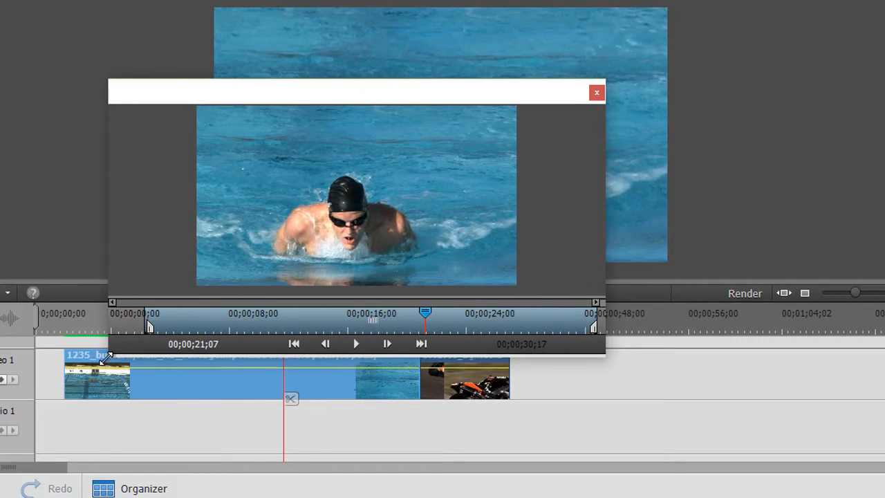